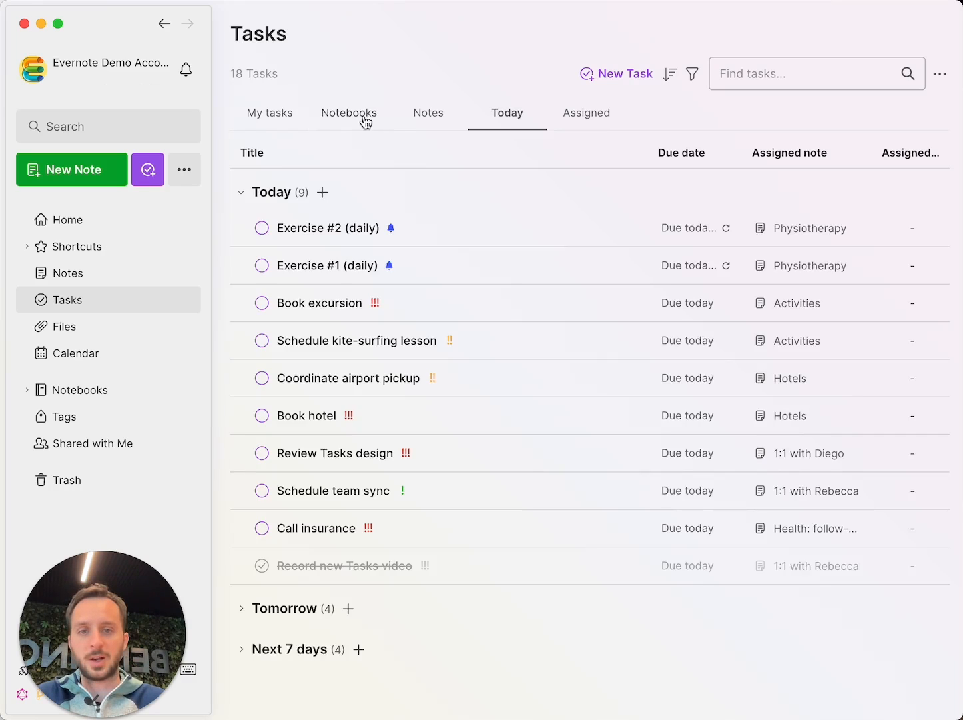
Group the tasks by notebook and view the details of the Review Tasks design task without changing it
click(364, 117)
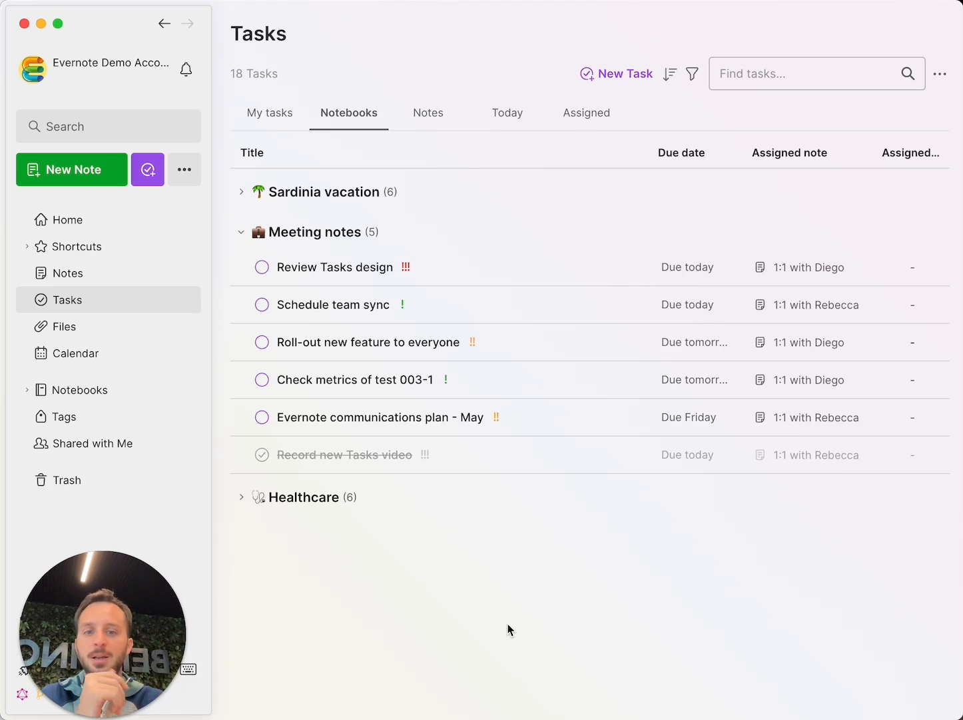
click(368, 270)
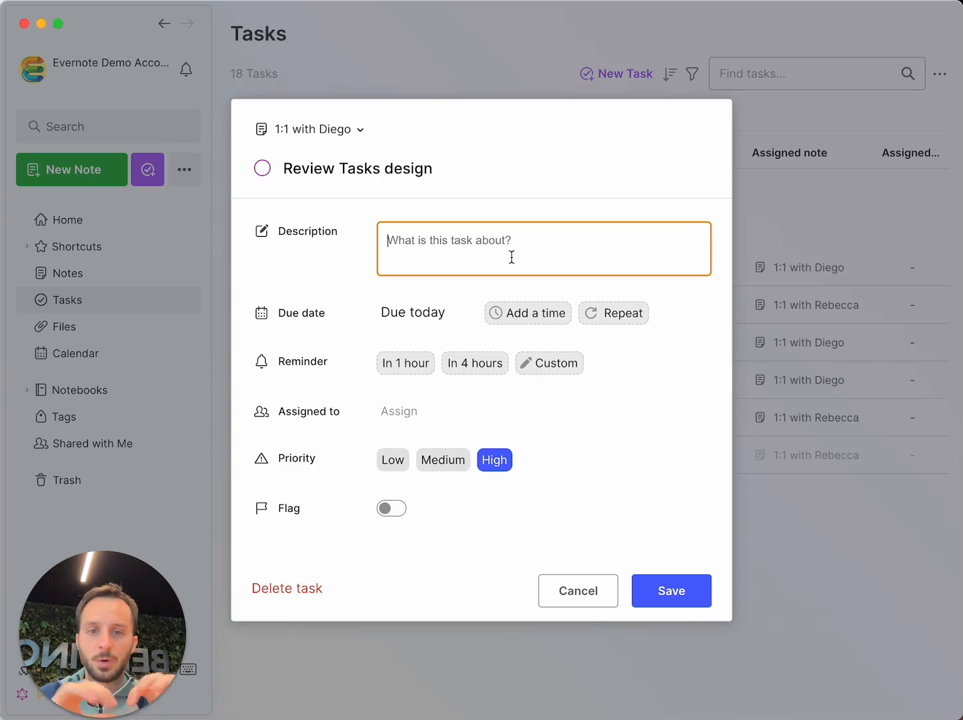
click(572, 589)
Expand the Healthcare notebook's tasks and open the details of Get a referral for eye doctor
click(242, 498)
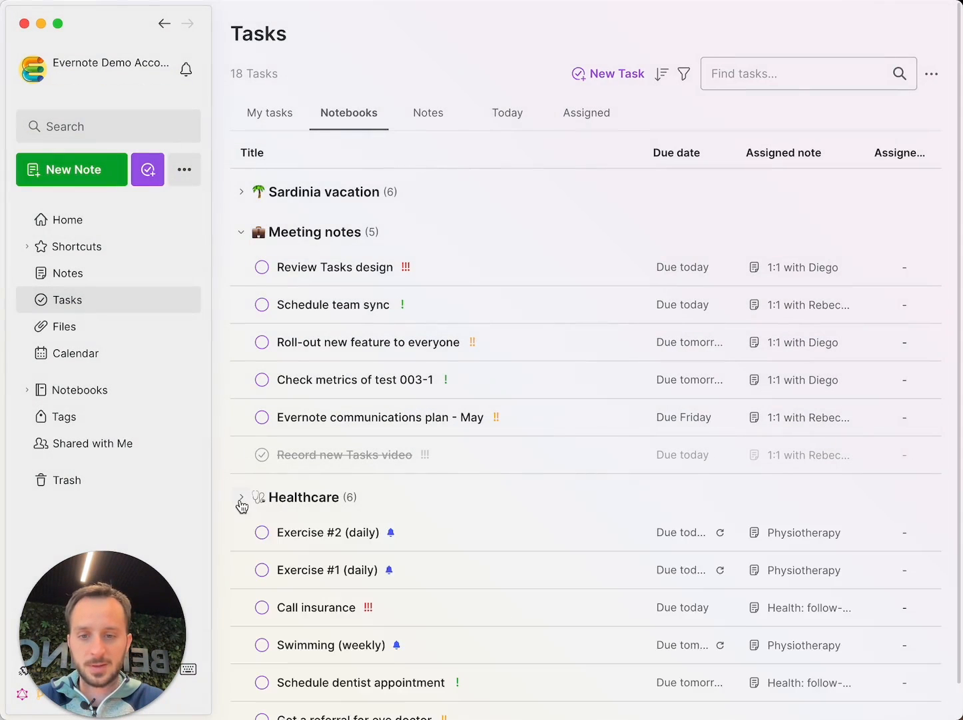
scroll(366, 601, down, 2)
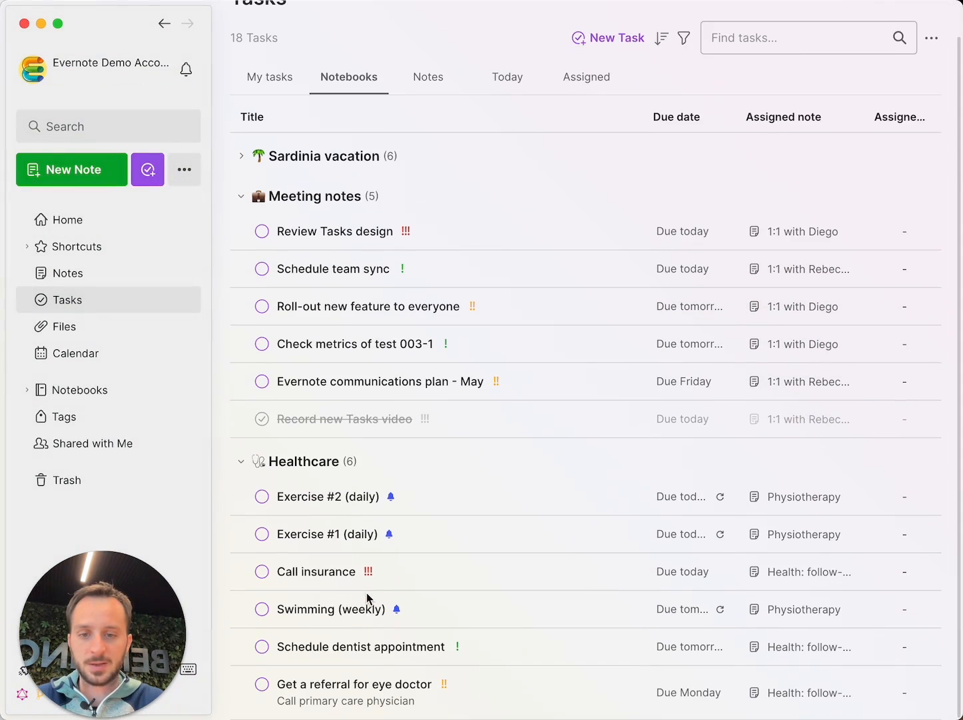
click(336, 705)
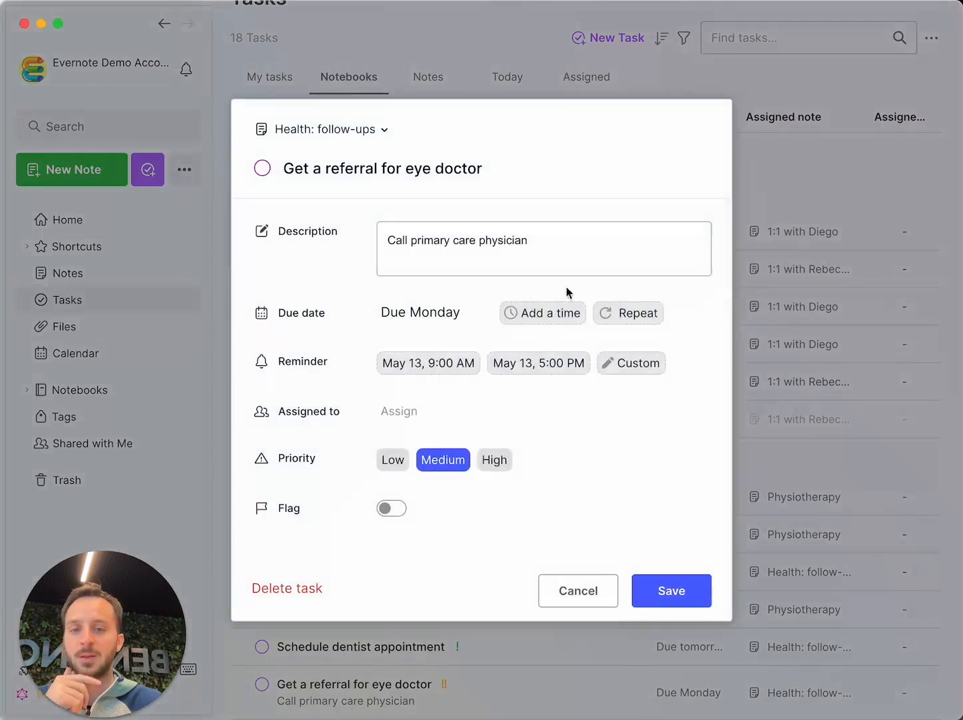
Fill the eye doctor task's description with several repeated lines of "Call primary care physician" and save the task
click(584, 255)
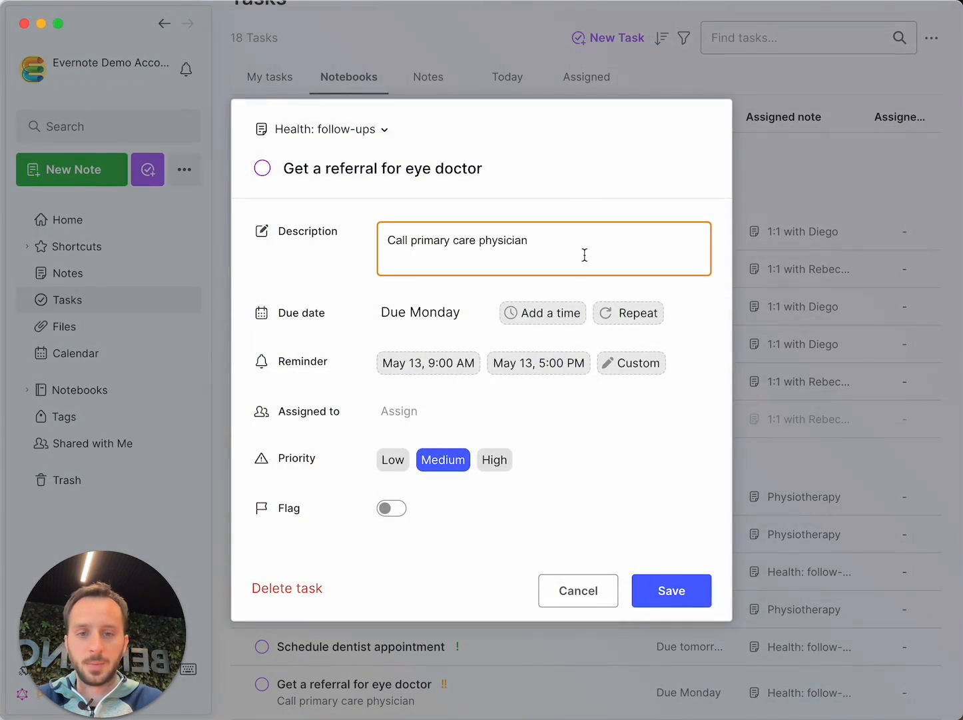
triple_click(584, 255)
click(585, 254)
key(super+v)
key(super+v)
key(super+v)
key(super+v)
key(super+v)
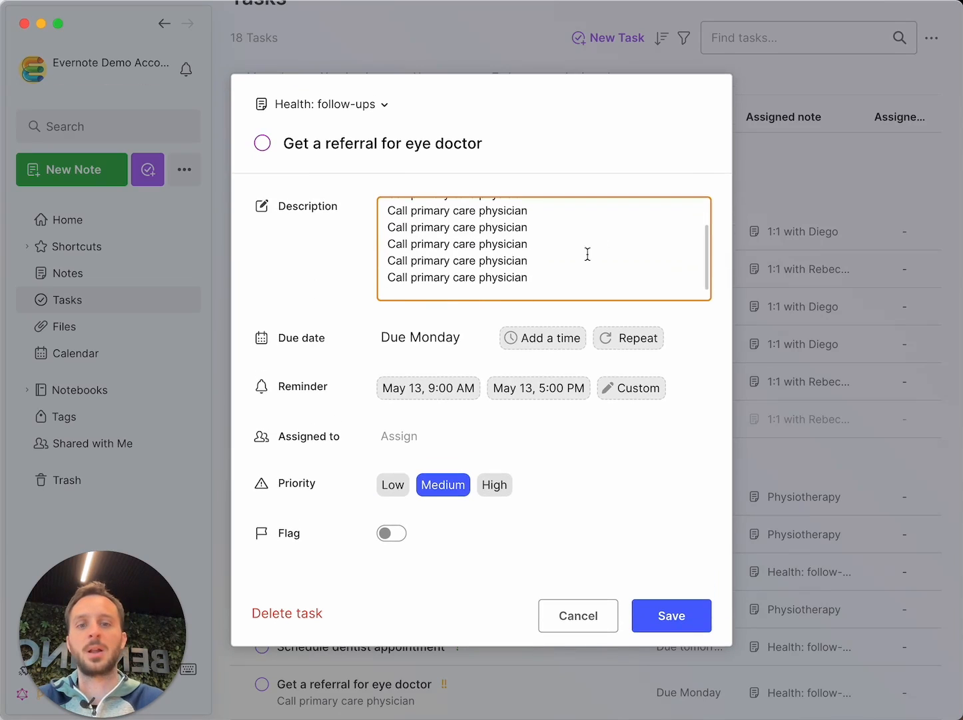
key(BackSpace)
scroll(637, 253, up, 5)
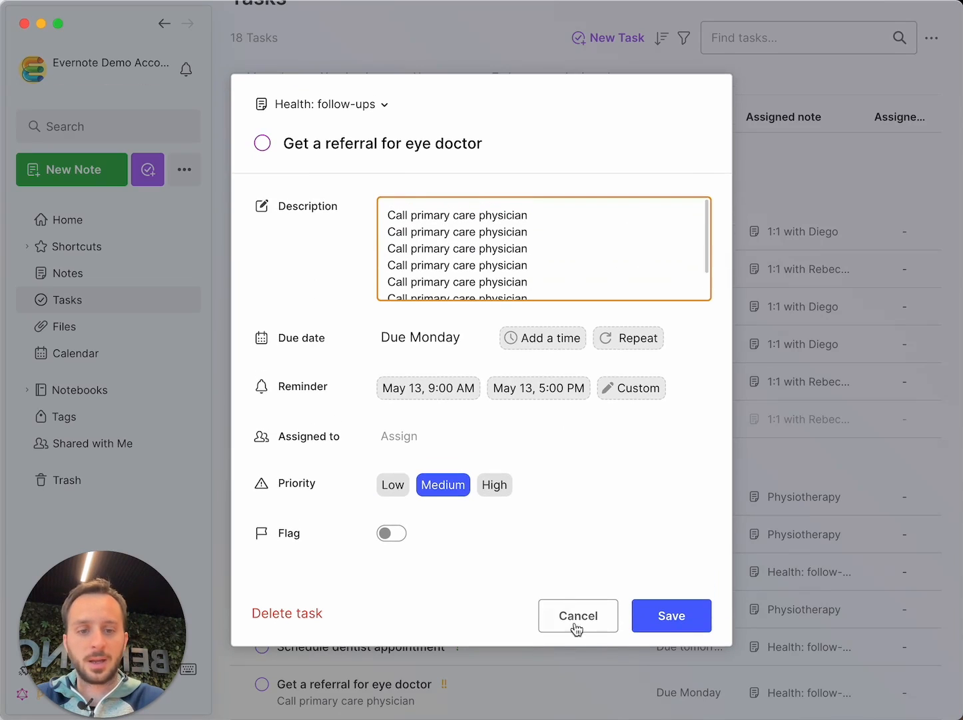
click(652, 621)
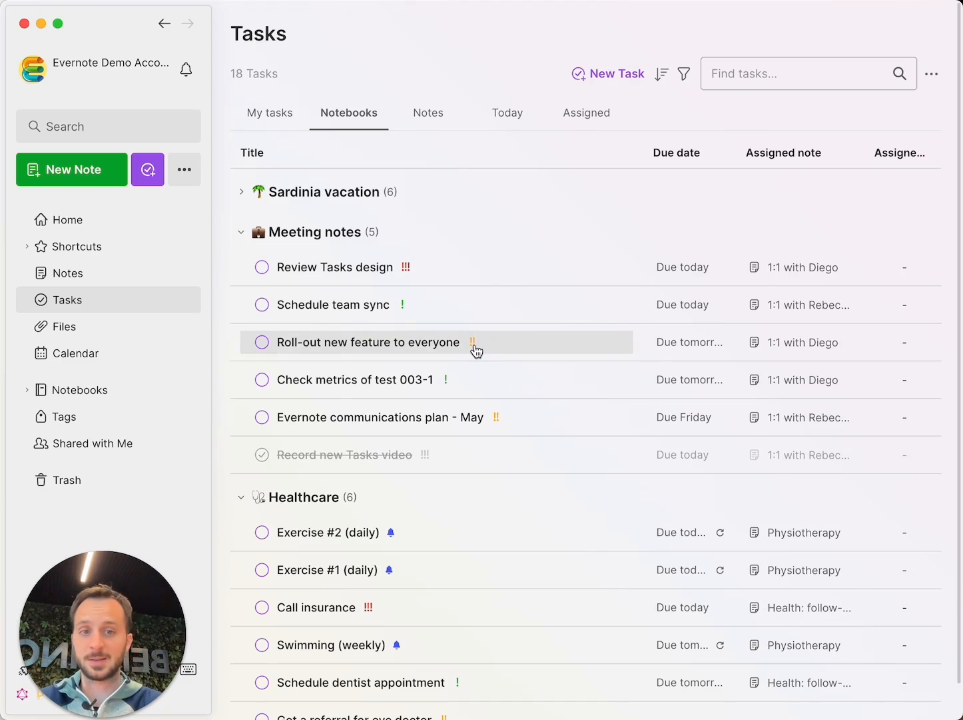
Group the tasks by note and view the new-task forms for the first 1:1 note and the Activities note, cancelling each
click(622, 75)
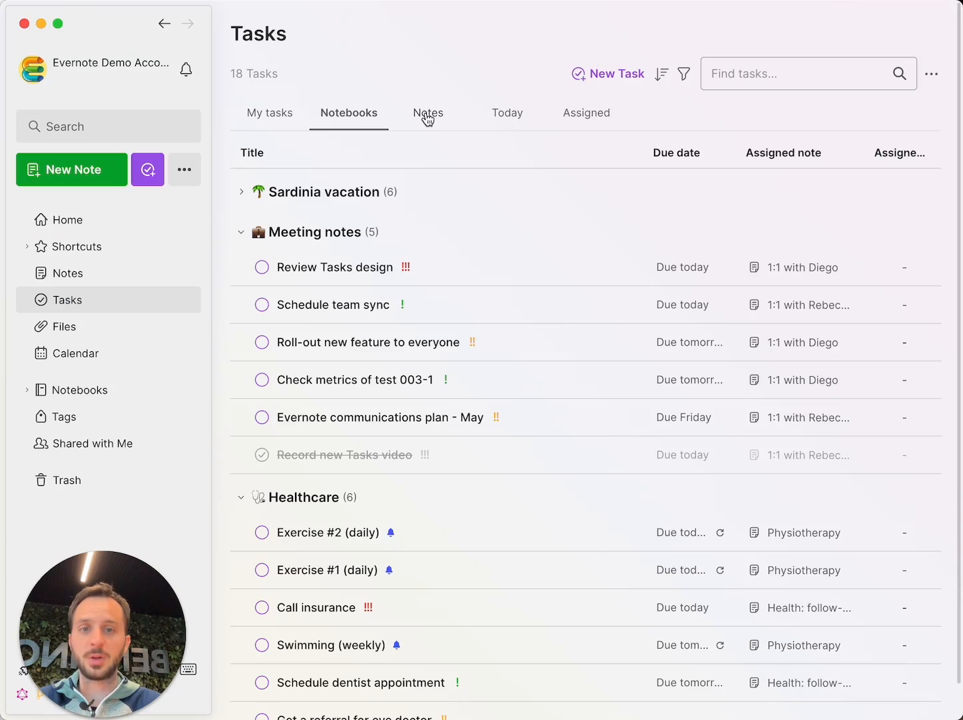
click(428, 114)
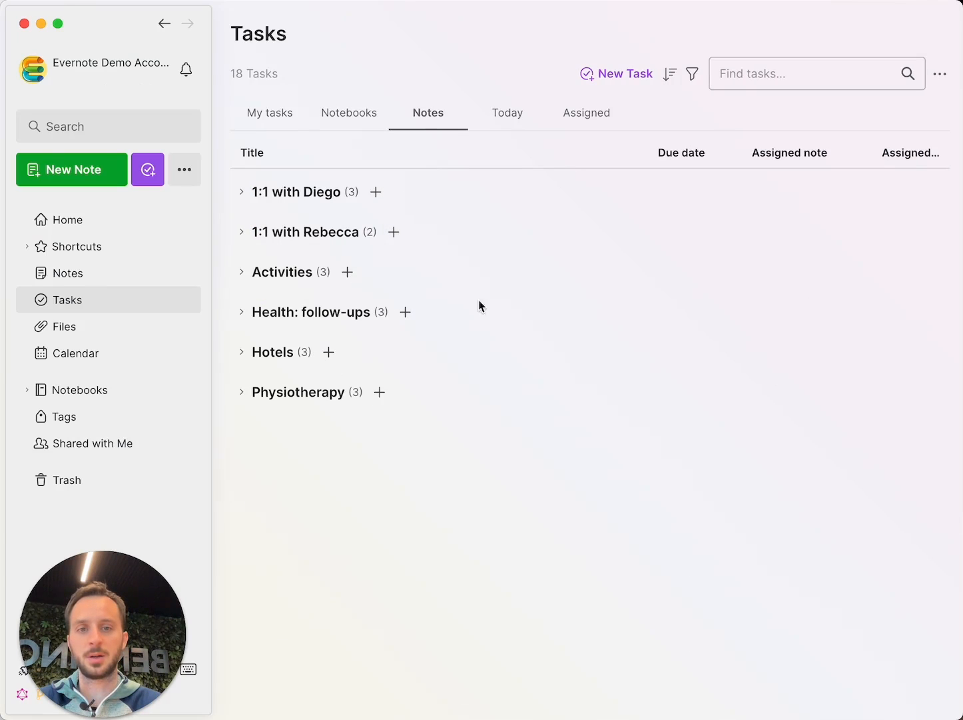
click(375, 193)
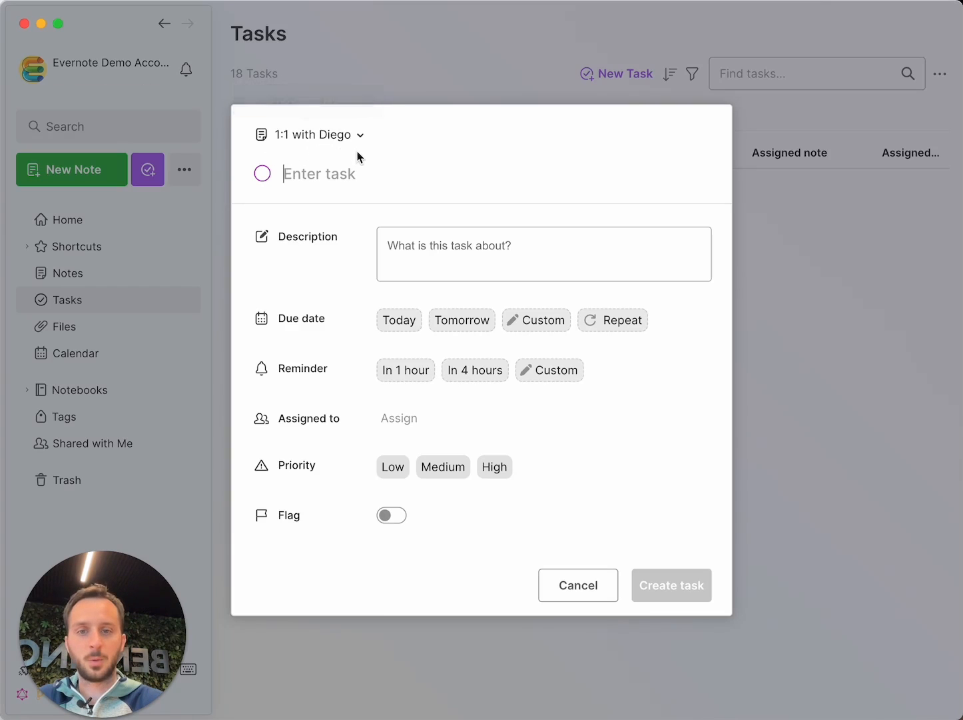
click(590, 594)
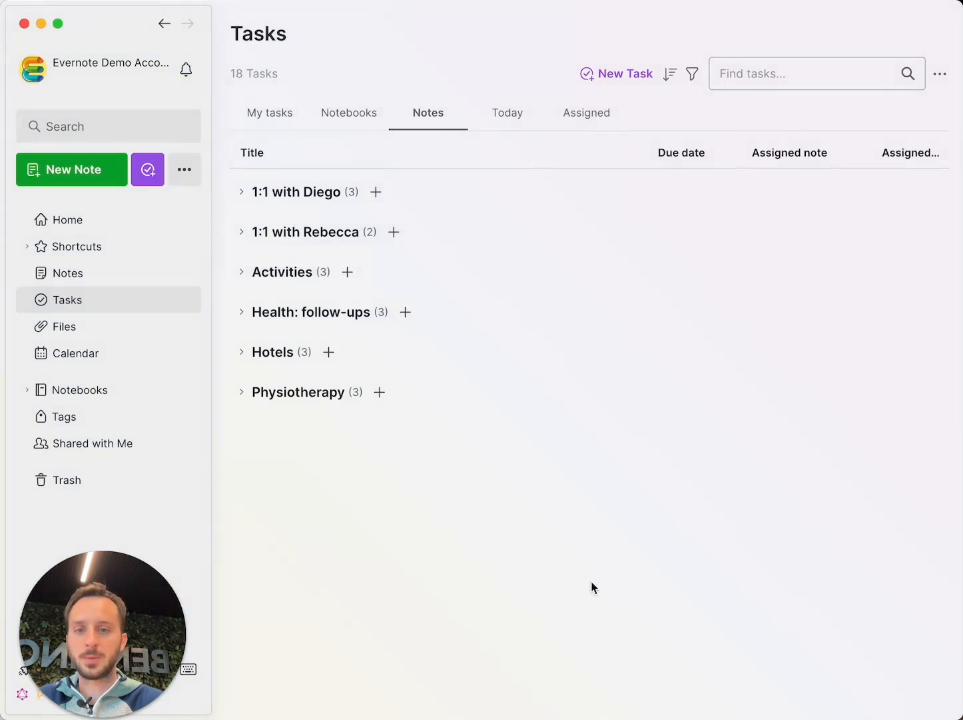
click(348, 273)
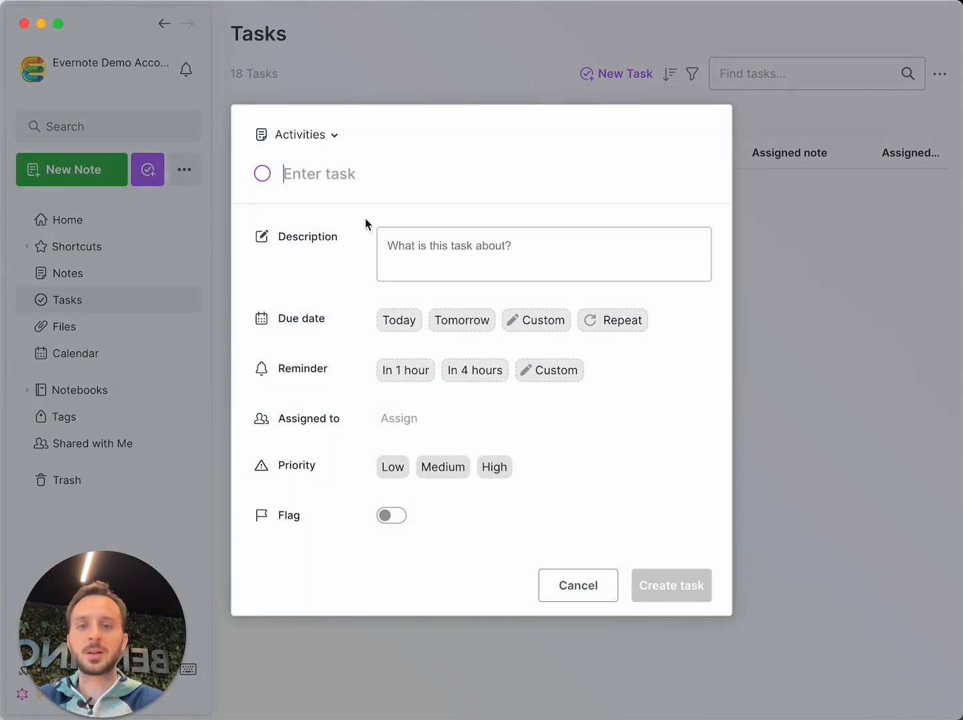
click(578, 587)
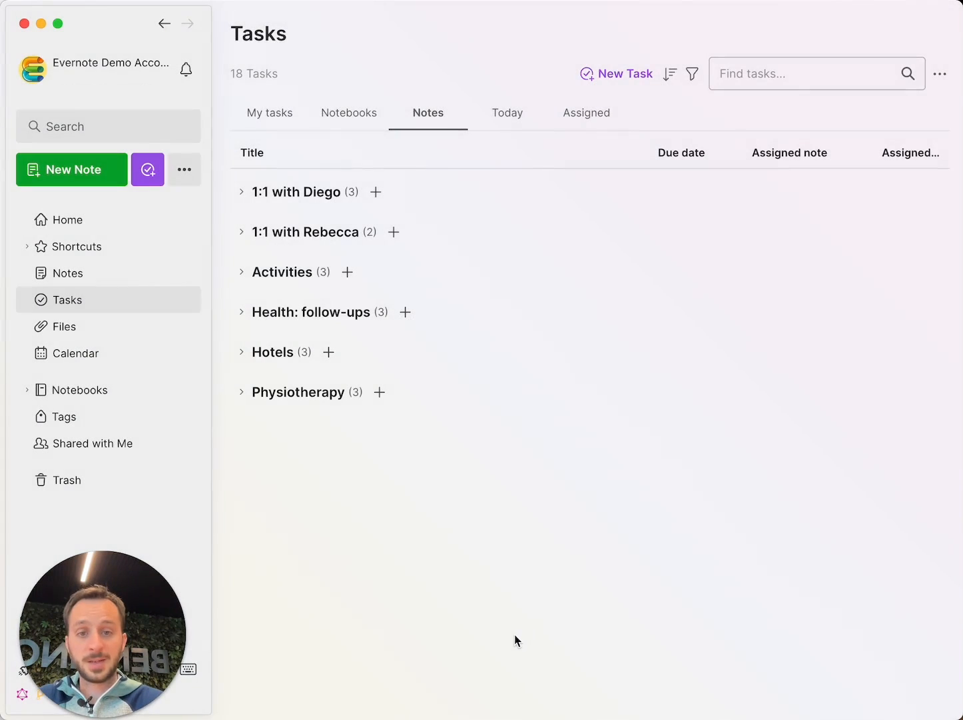
Show the tasks by day and view the new-task form for the Today group, cancelling without creating a task
click(504, 114)
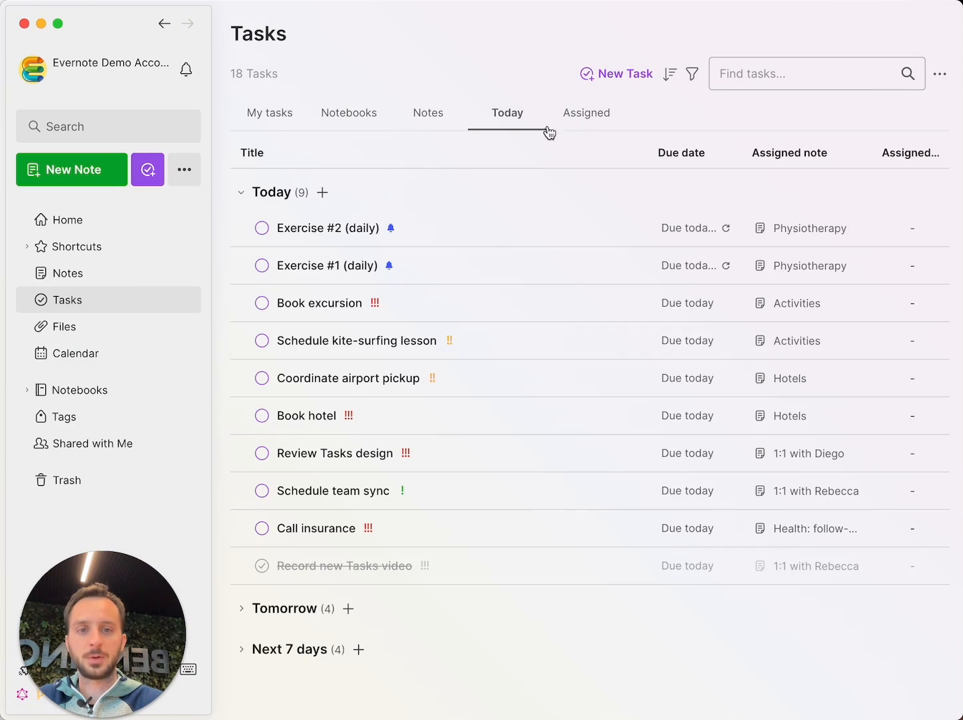
click(322, 194)
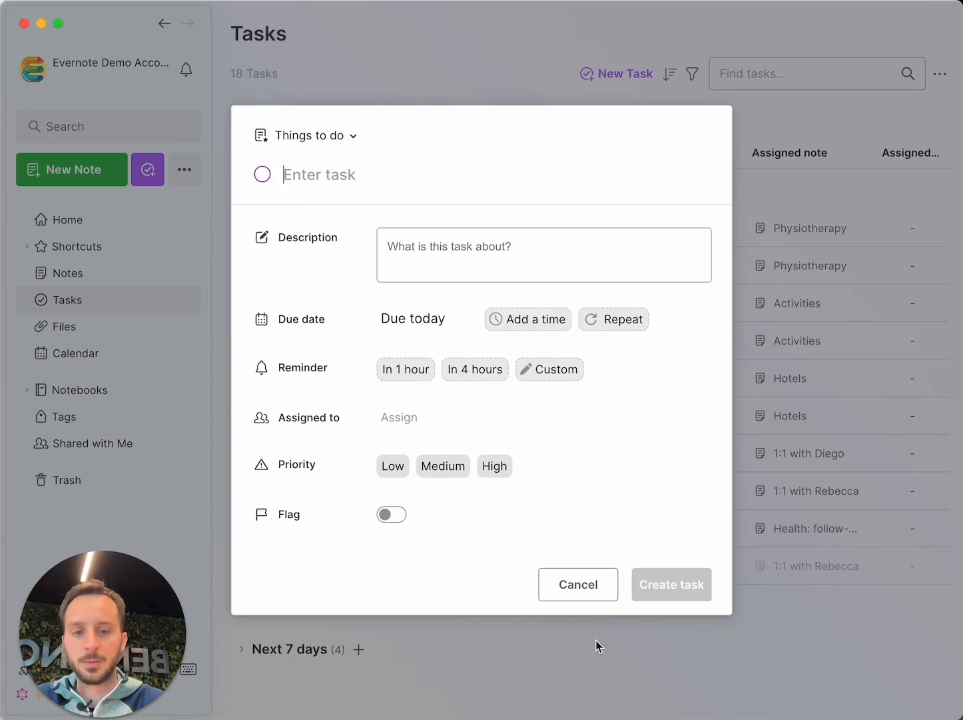
click(577, 584)
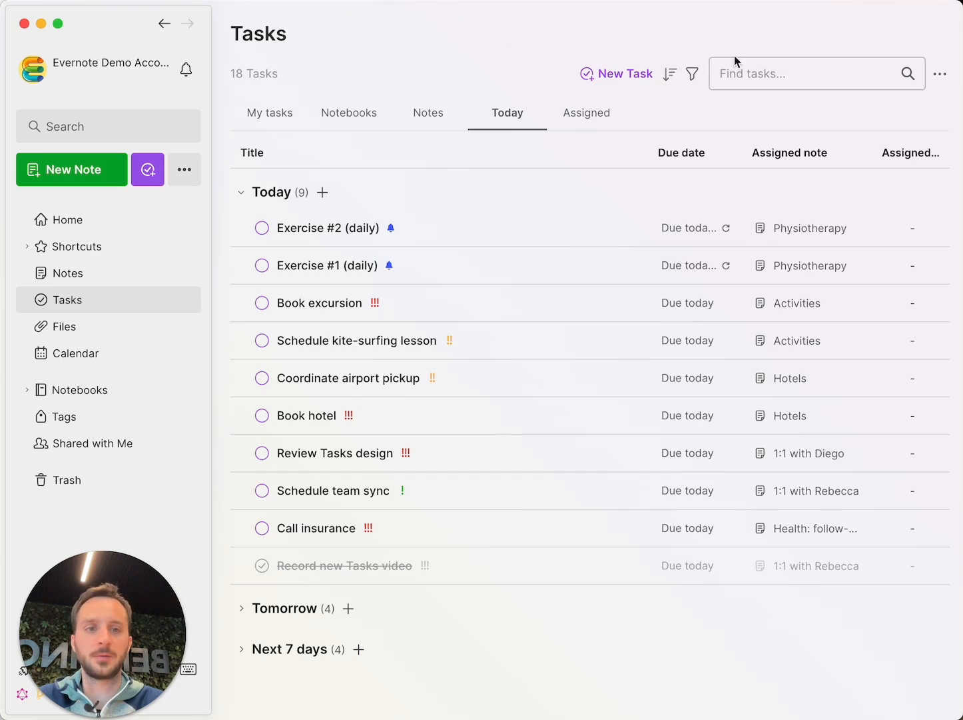
Search the tasks for "airport" and clear the search text
click(806, 78)
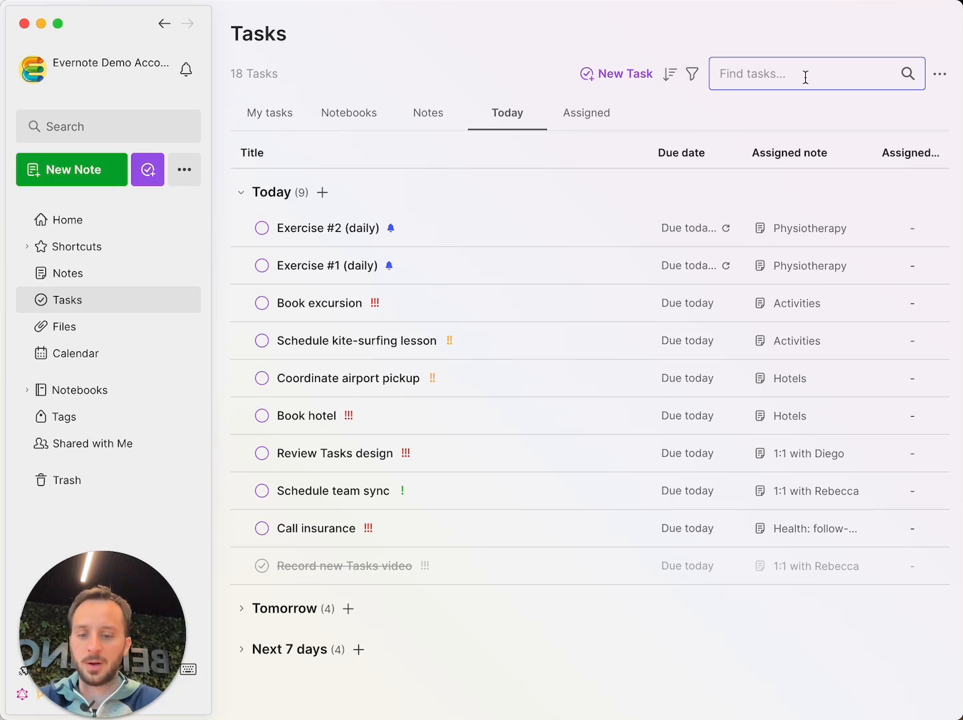
text(airpor)
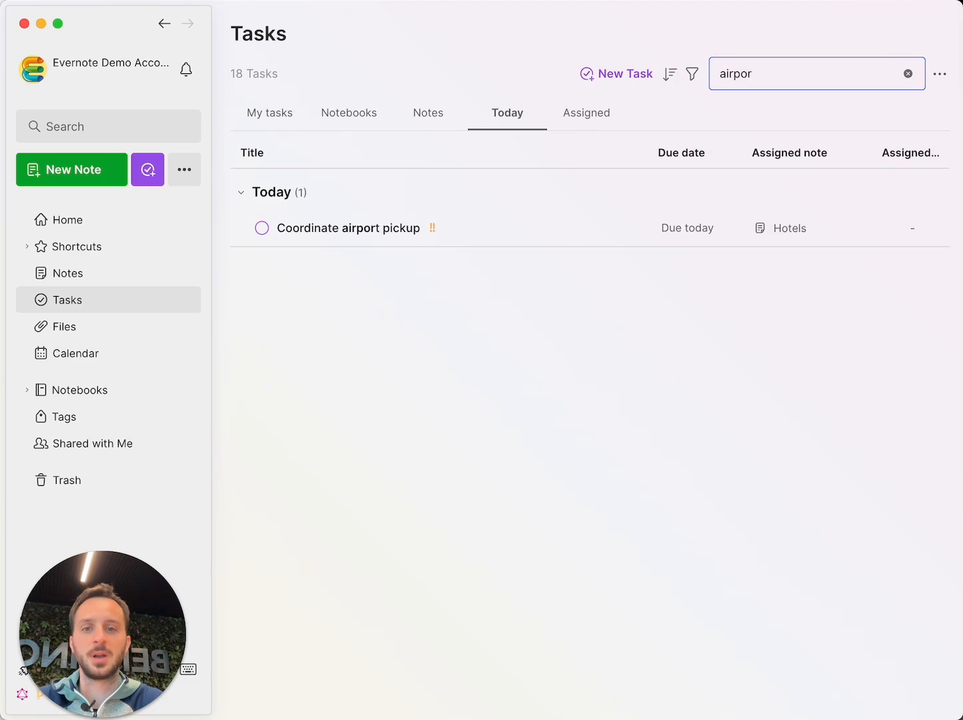
text(t)
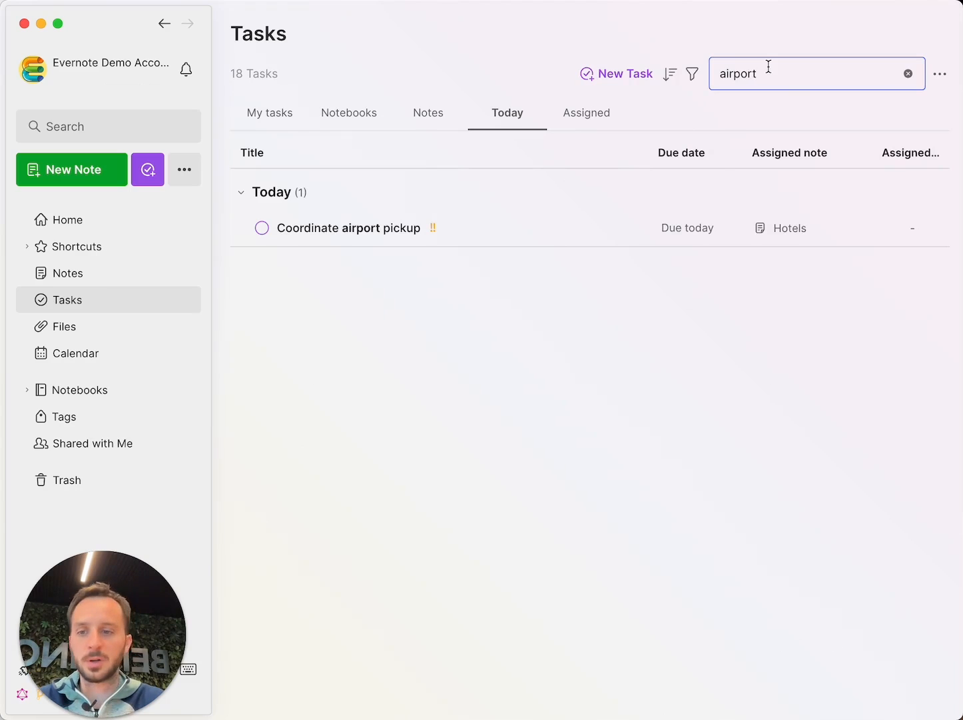
key(super+a)
key(BackSpace)
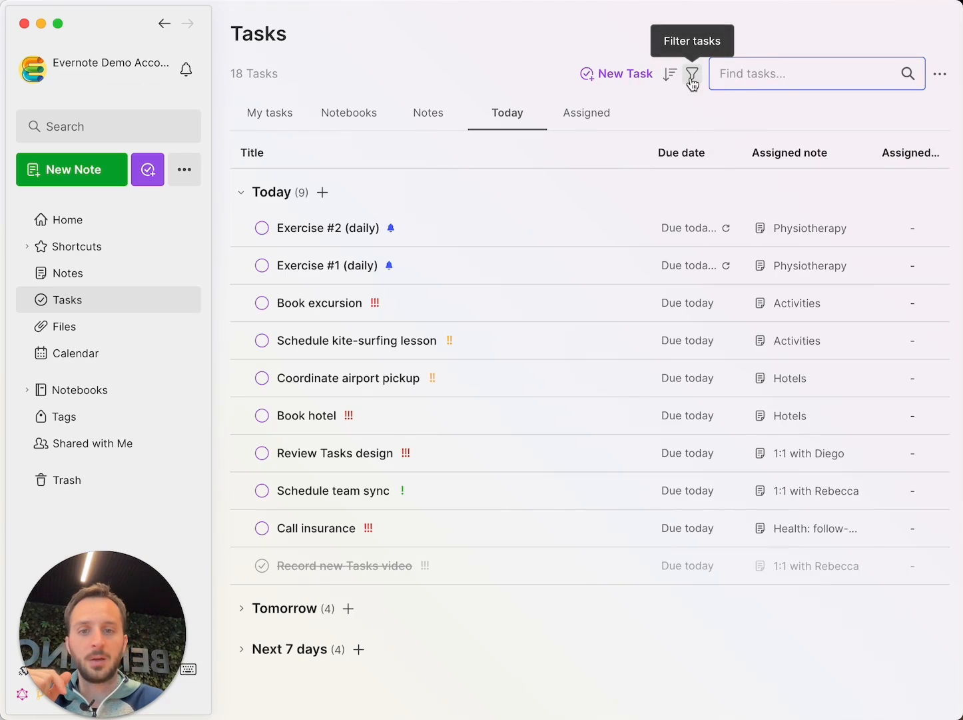
Filter the notebook-grouped tasks by High priority, examine the Meeting notes group, and remove the filter
click(352, 117)
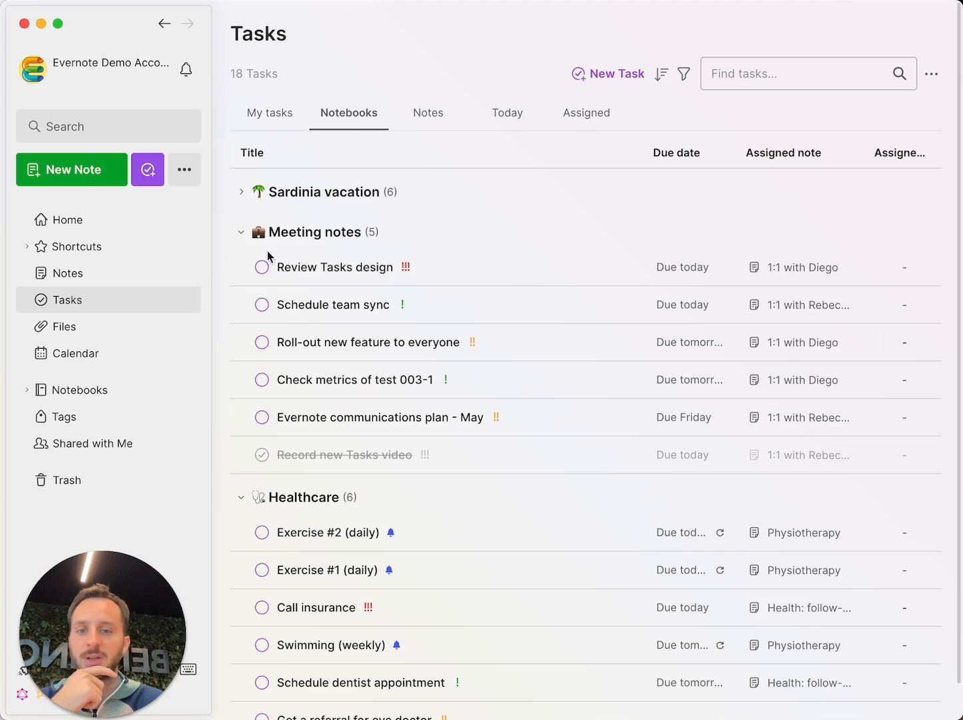
click(242, 500)
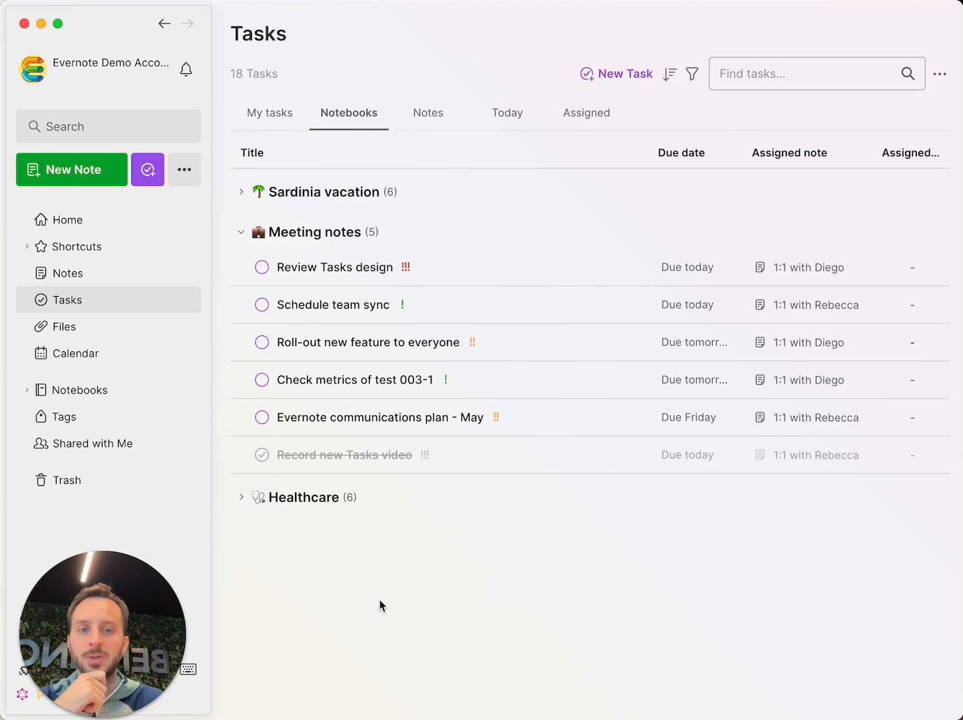
click(693, 79)
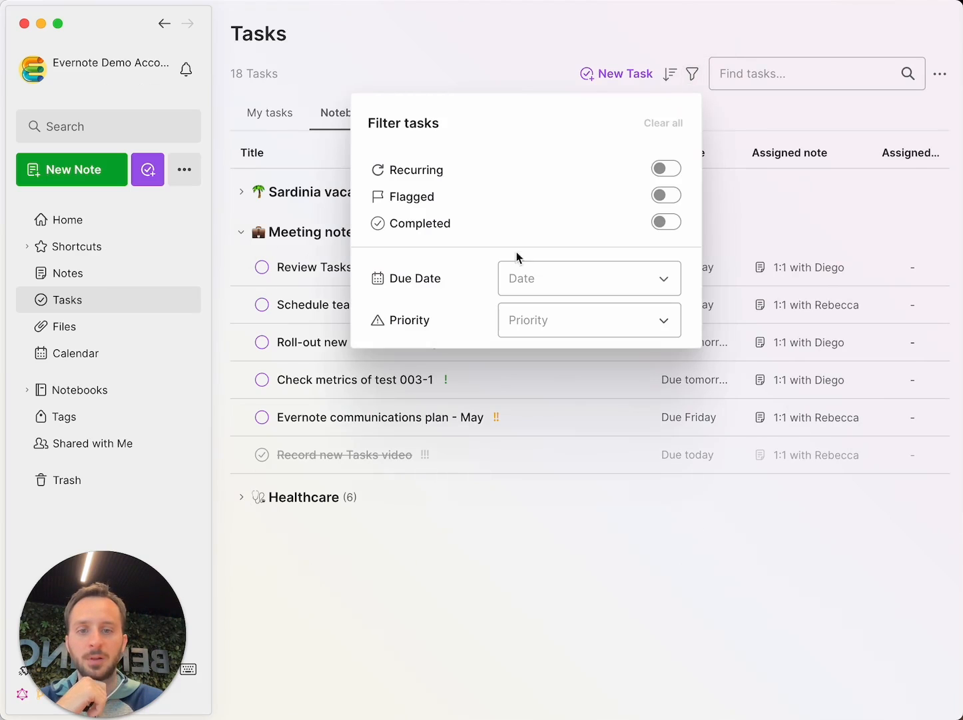
click(553, 323)
click(551, 287)
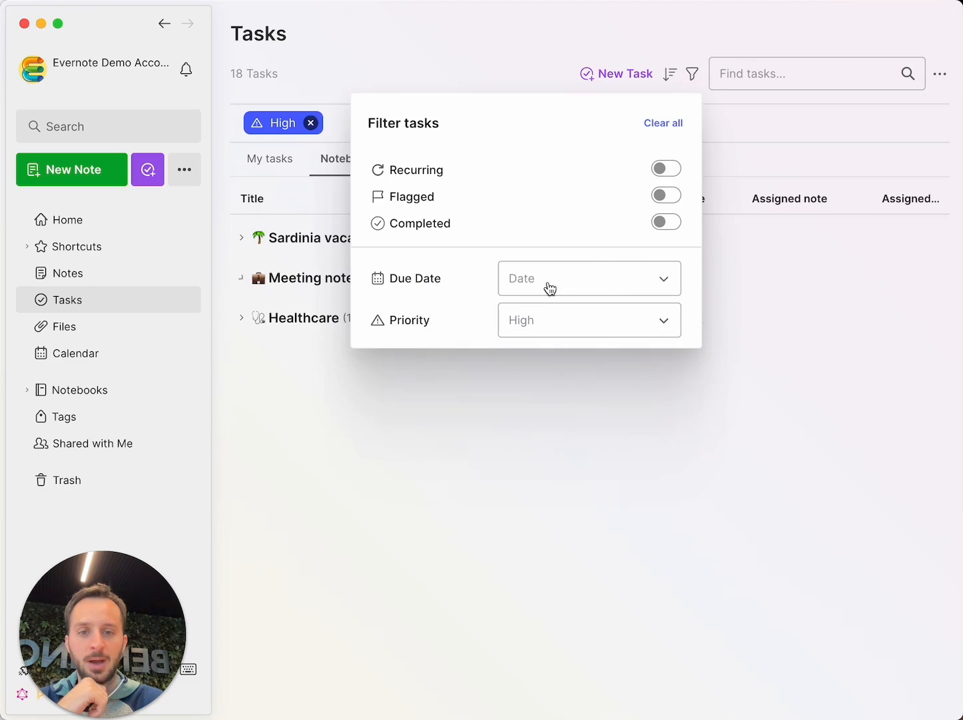
click(384, 593)
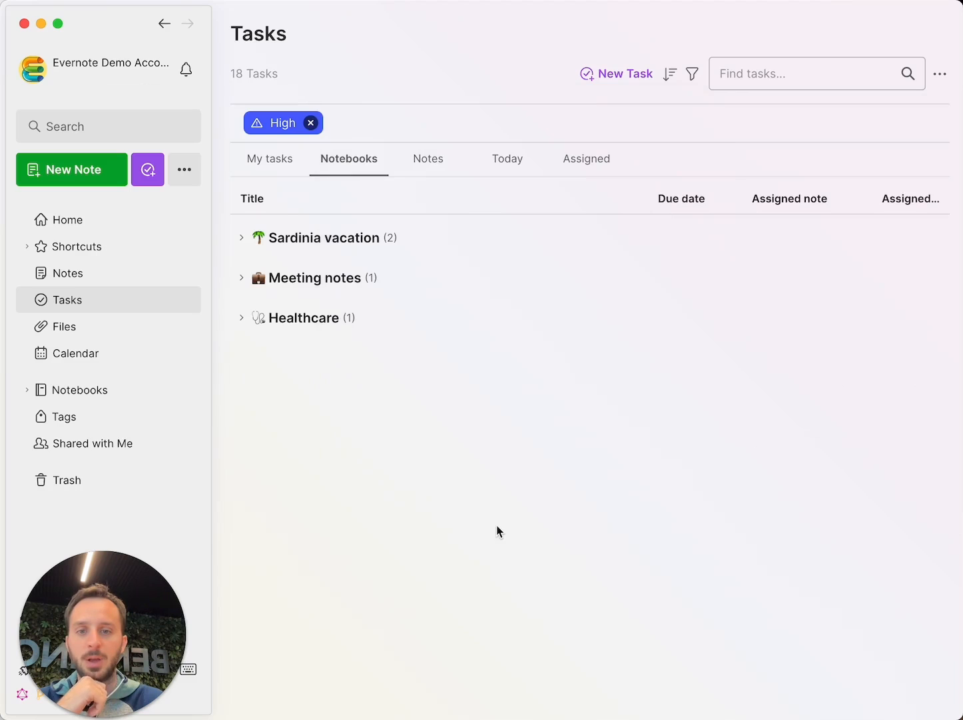
click(241, 280)
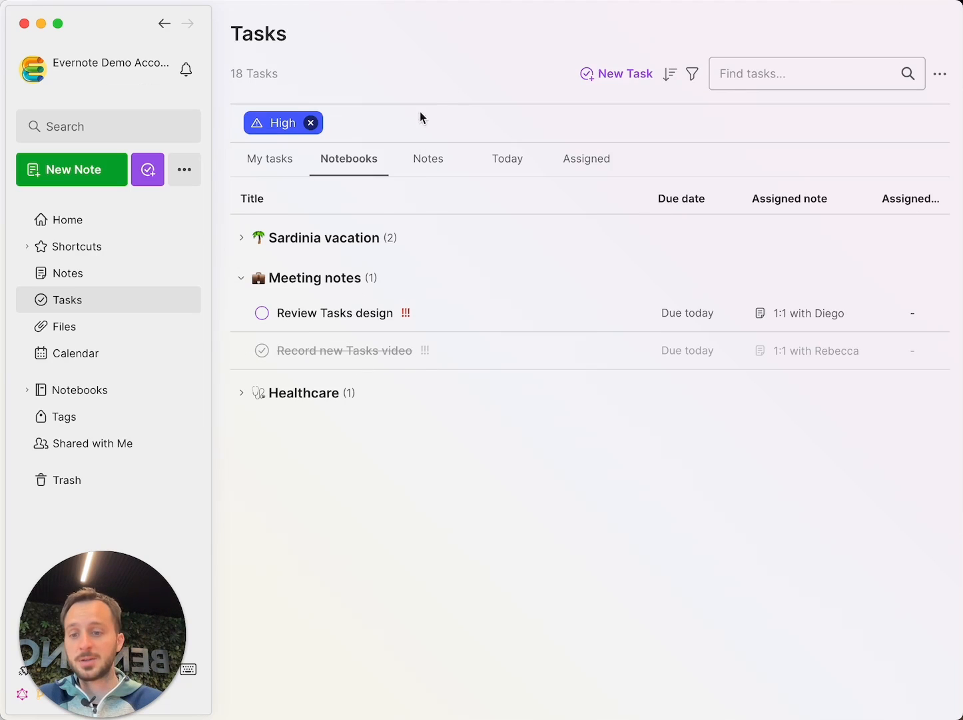
click(311, 123)
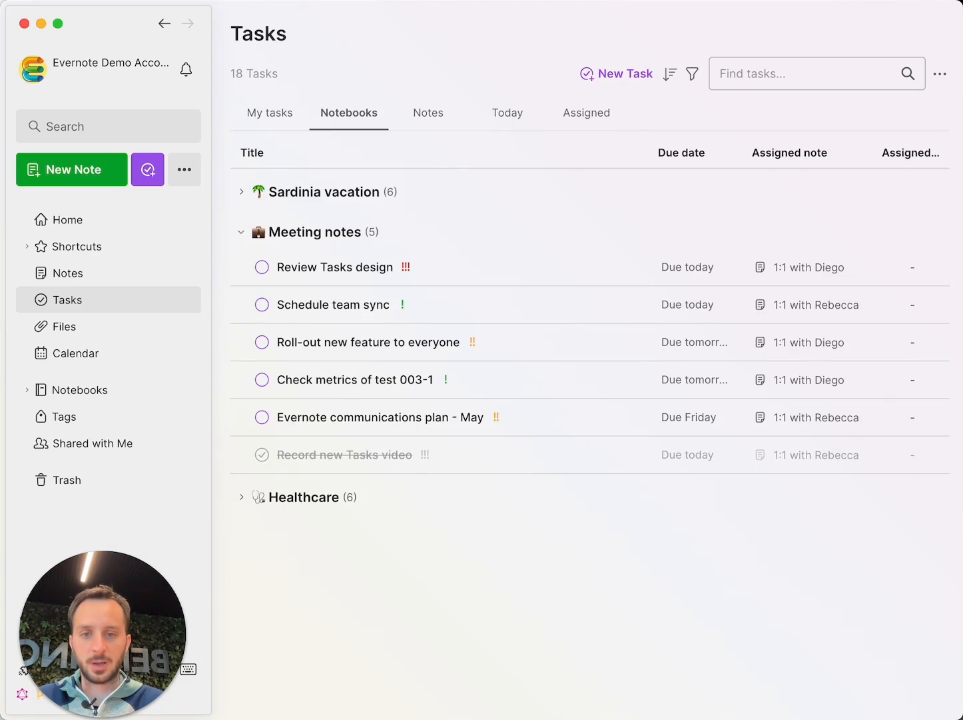
Show the My tasks list and try sorting it by task title and by priority
click(280, 114)
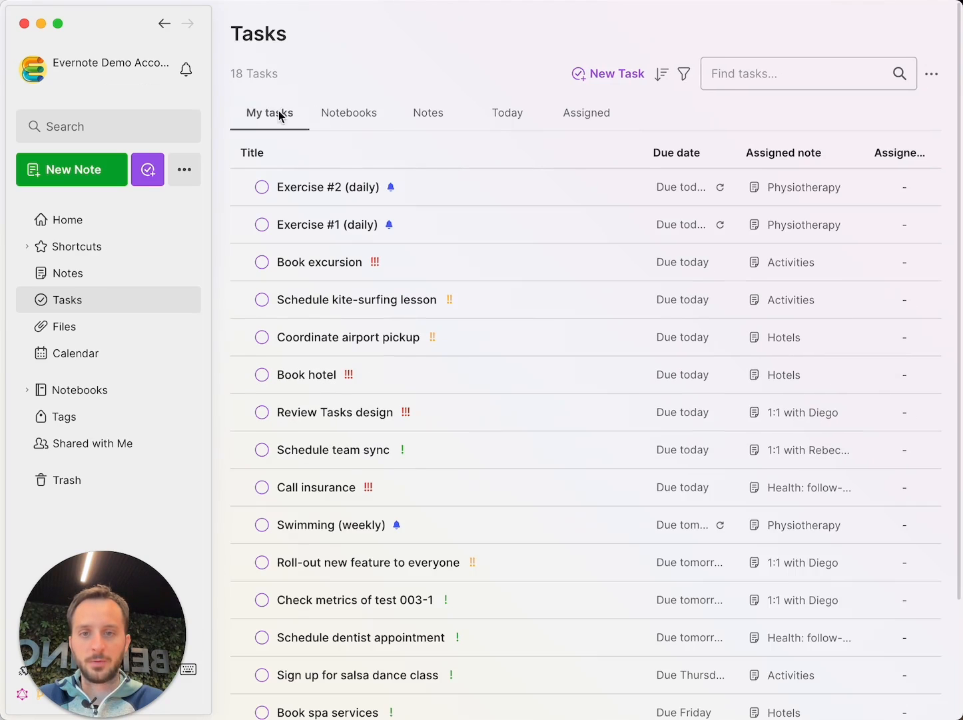
click(659, 87)
click(616, 155)
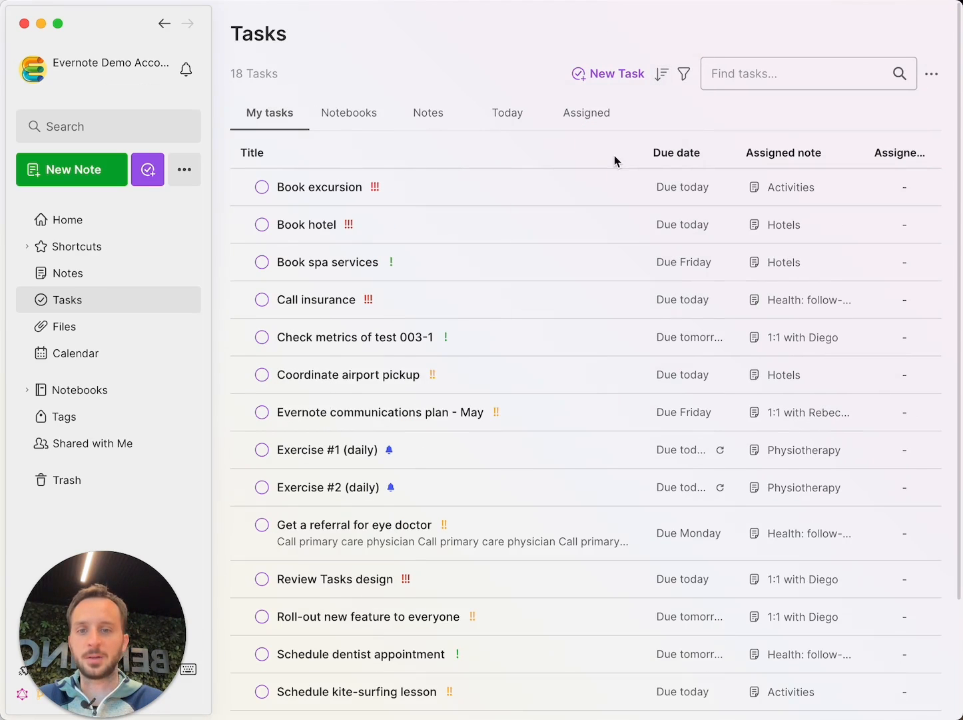
click(661, 86)
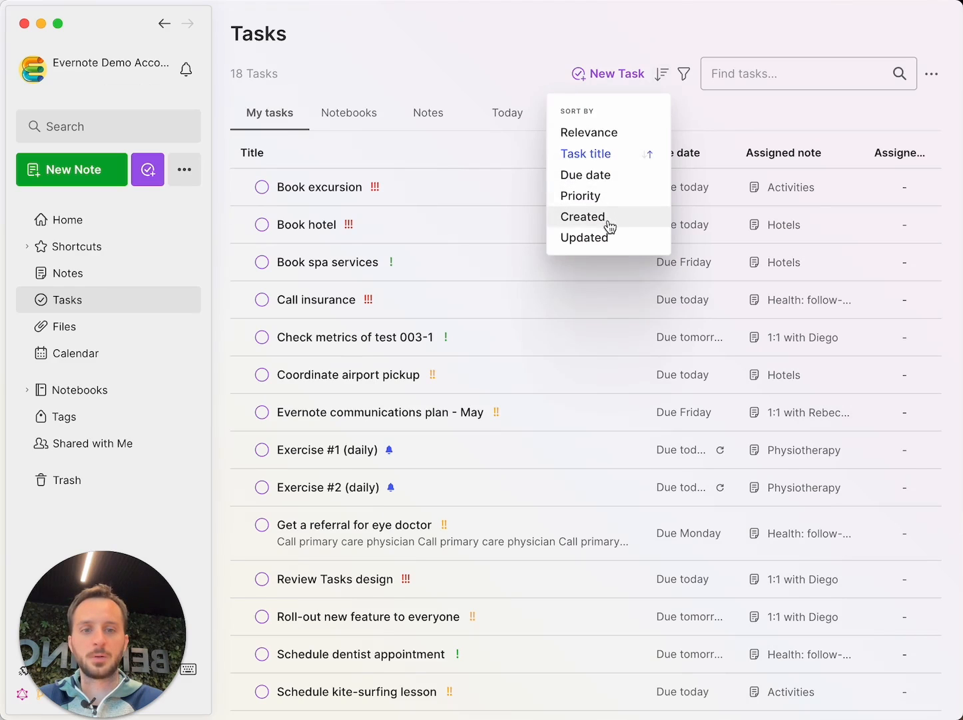
click(624, 199)
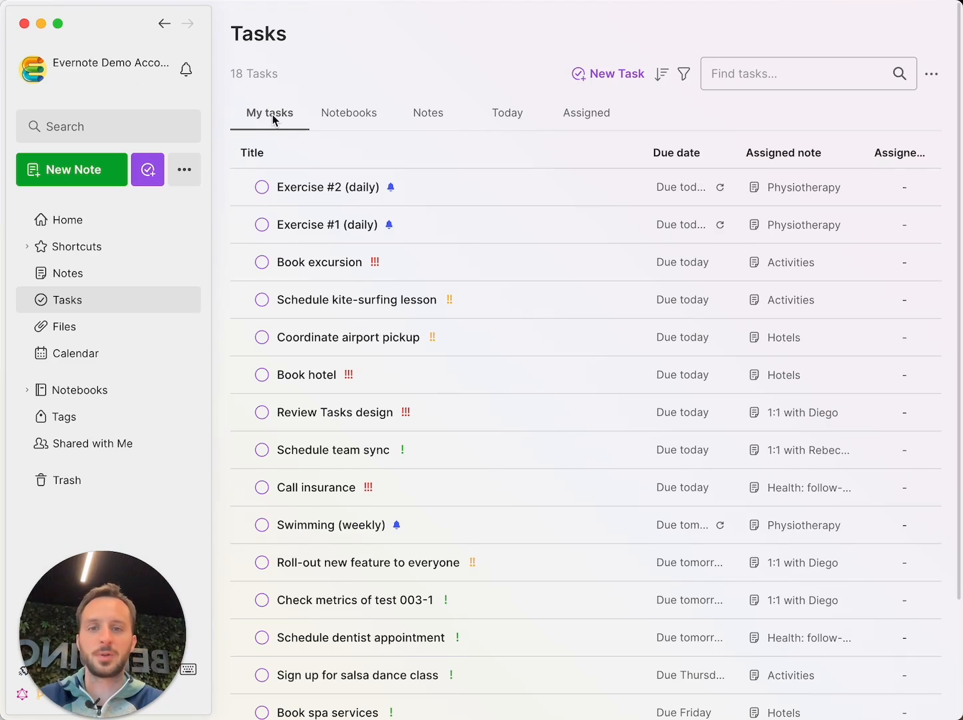
View the tasks grouped by notebook once more and return to the Today view
click(335, 118)
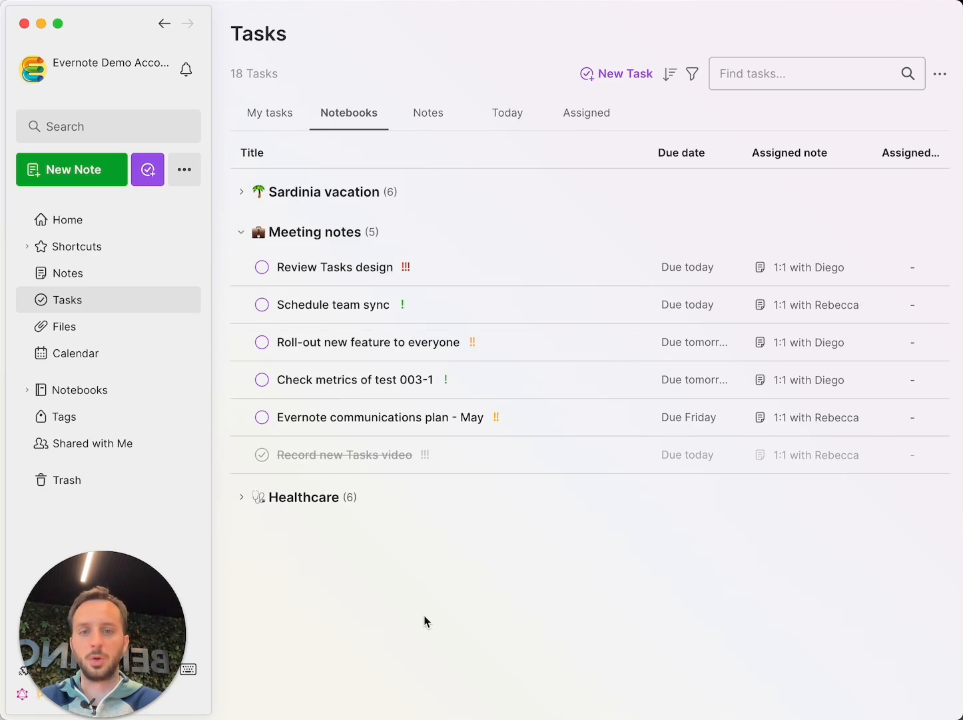
click(508, 118)
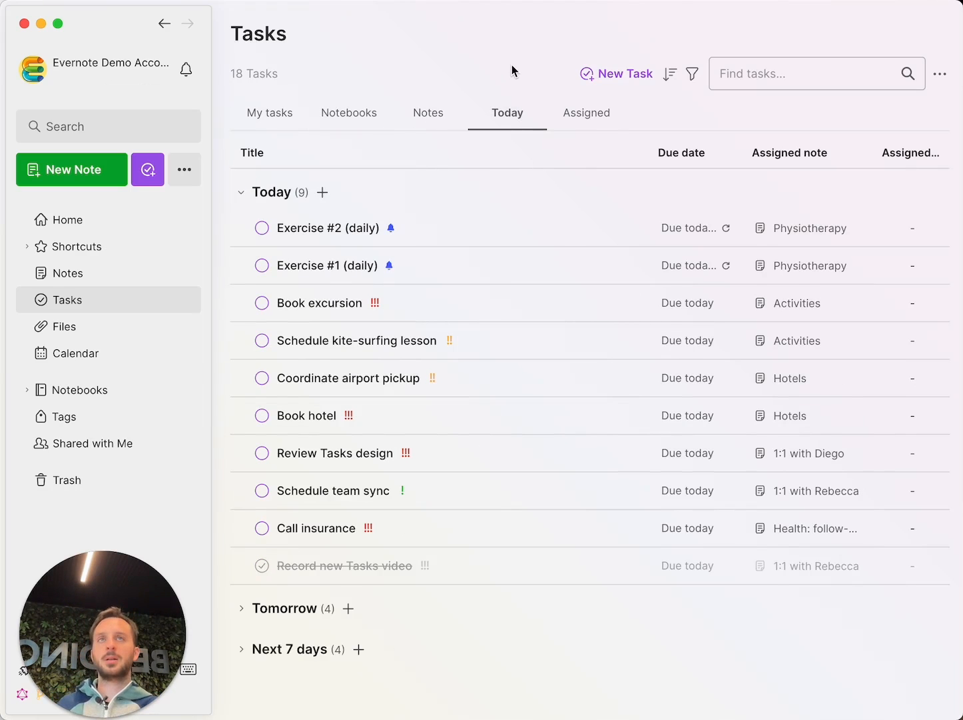